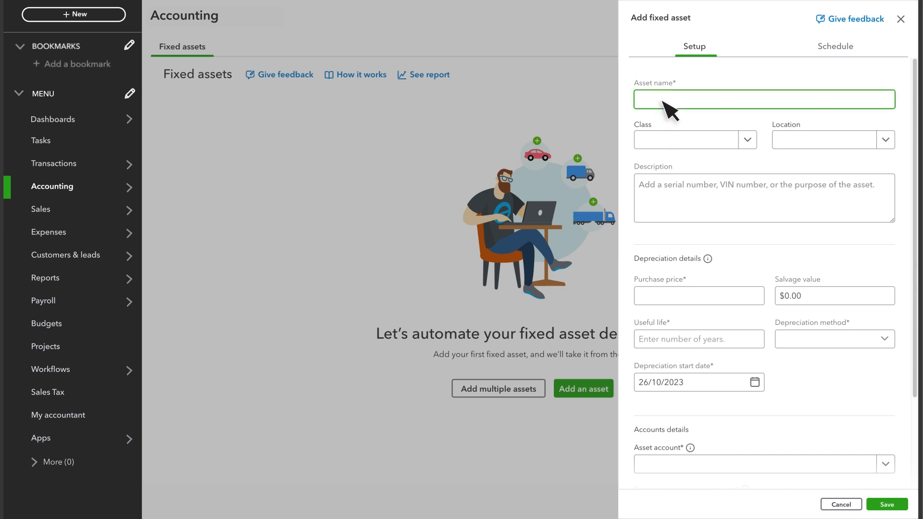
Name the fixed asset "New fridge" and set its purchase price to 1000 and salvage value to 100.
type("New fridge")
left_click(659, 301)
type("1000")
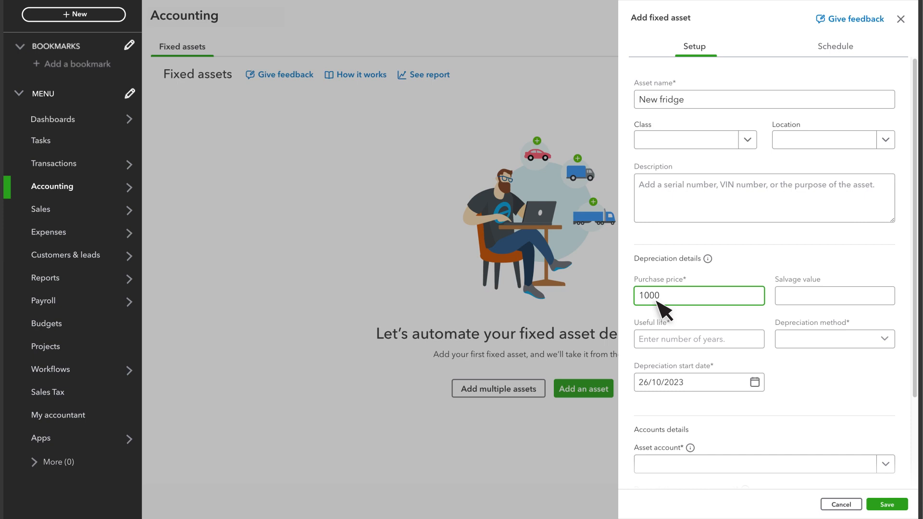
left_click(797, 298)
type("100")
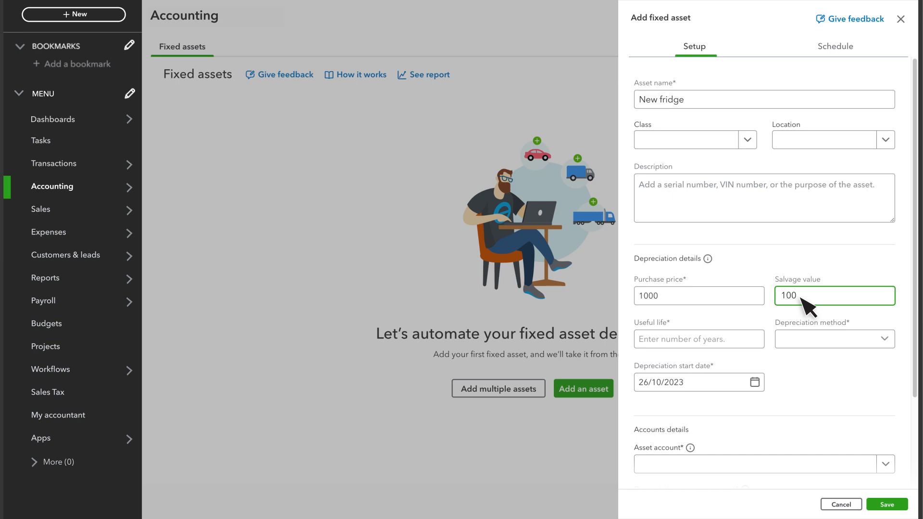
Set the asset's useful life to 5 years with the Straight line depreciation method.
left_click(650, 337)
type("5")
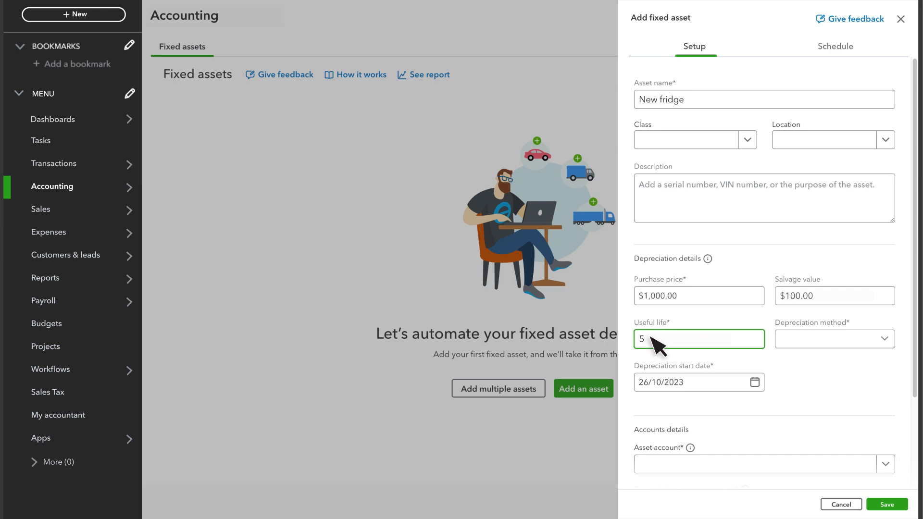
left_click(815, 343)
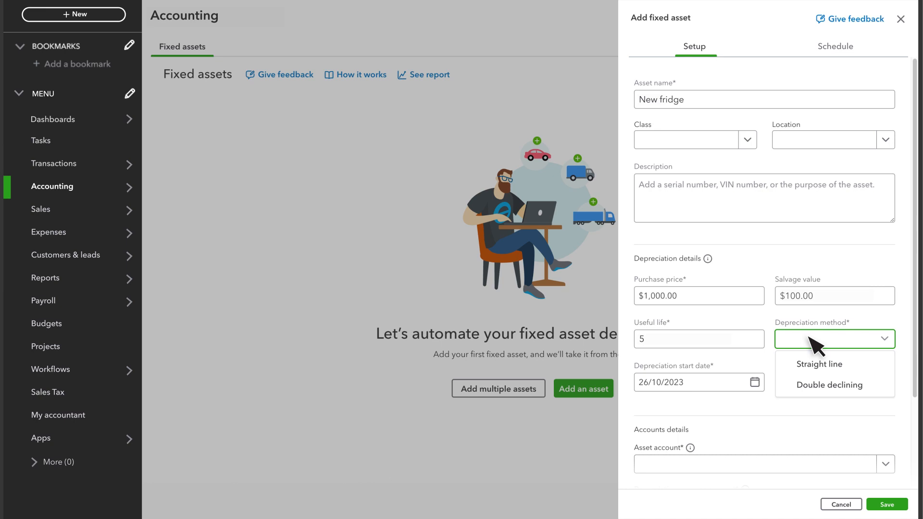
left_click(813, 364)
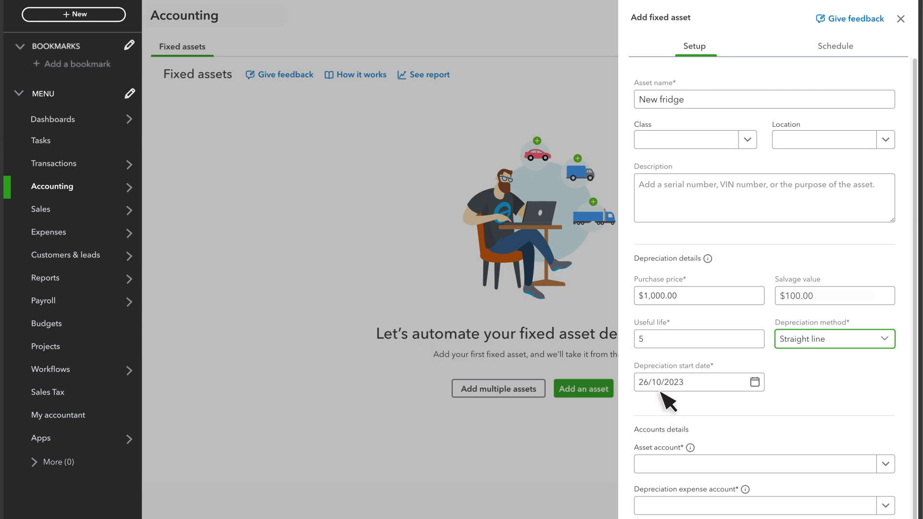
Assign Other fixed assets as both the asset account and the accumulated depreciation account.
scroll(661, 392, "down", 3)
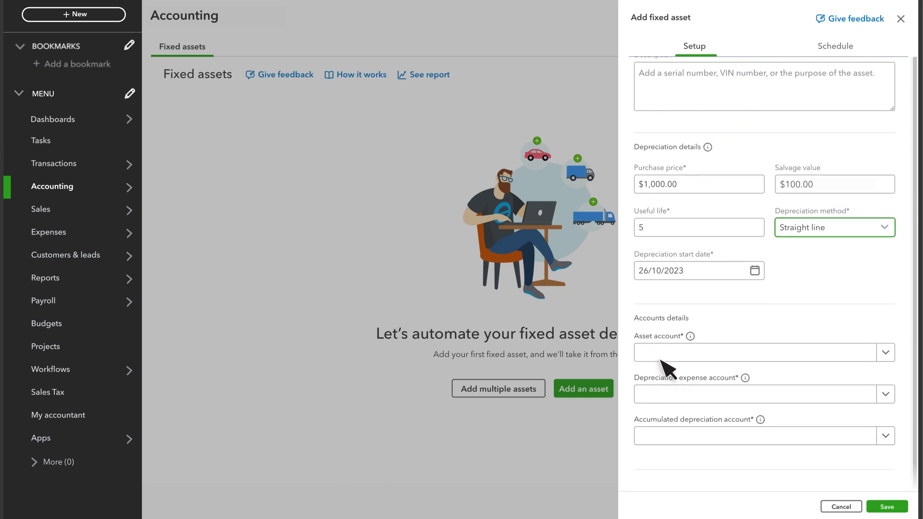
left_click(662, 353)
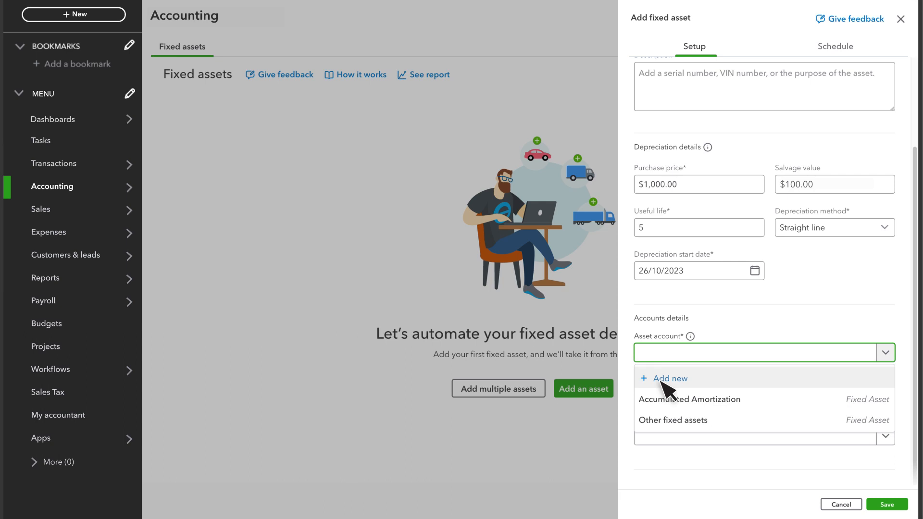
left_click(662, 428)
left_click(666, 436)
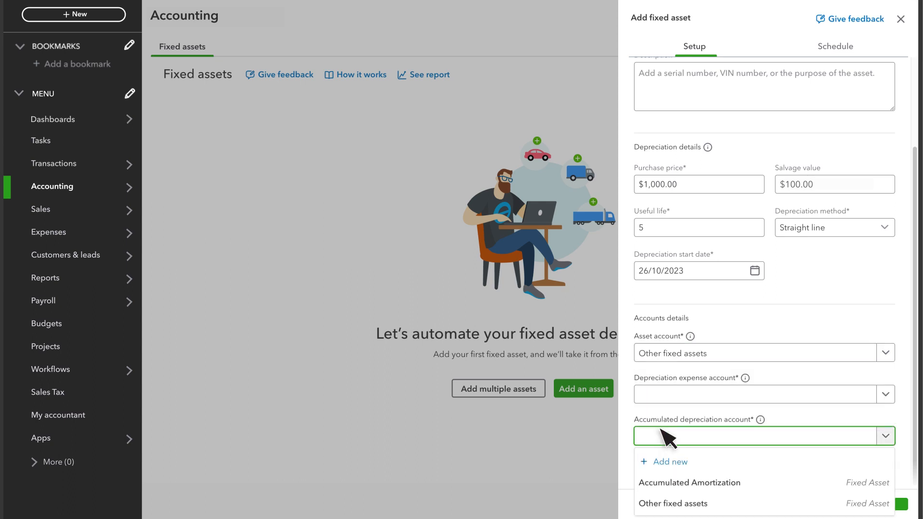
left_click(661, 497)
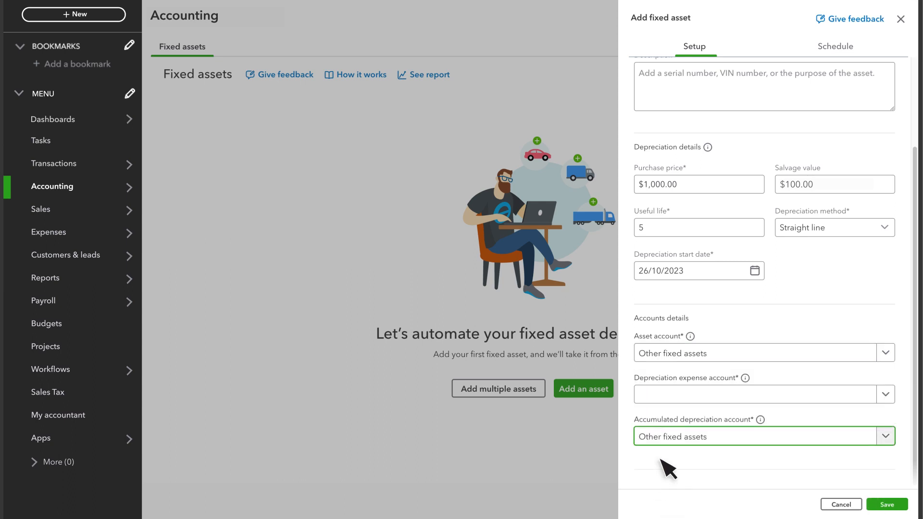
Set the depreciation expense account to Miscellaneous and save the fixed asset.
left_click(663, 395)
type("Mis")
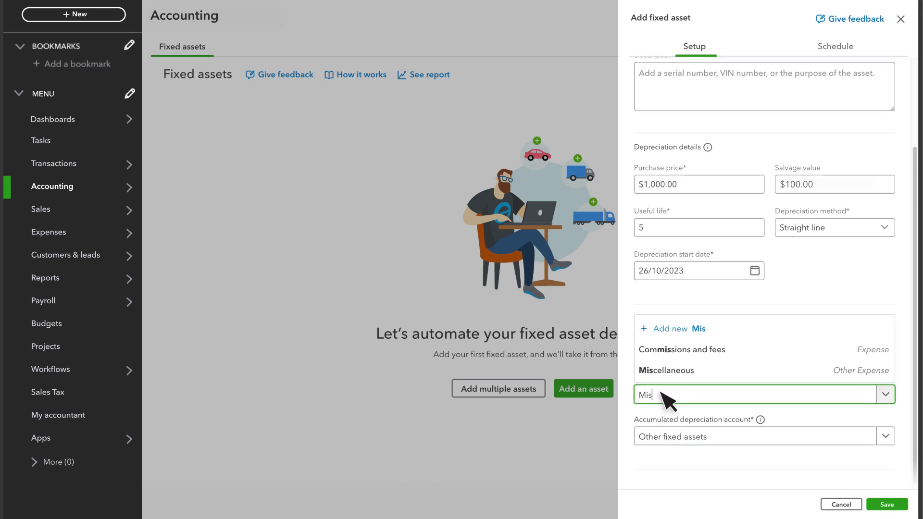
left_click(662, 371)
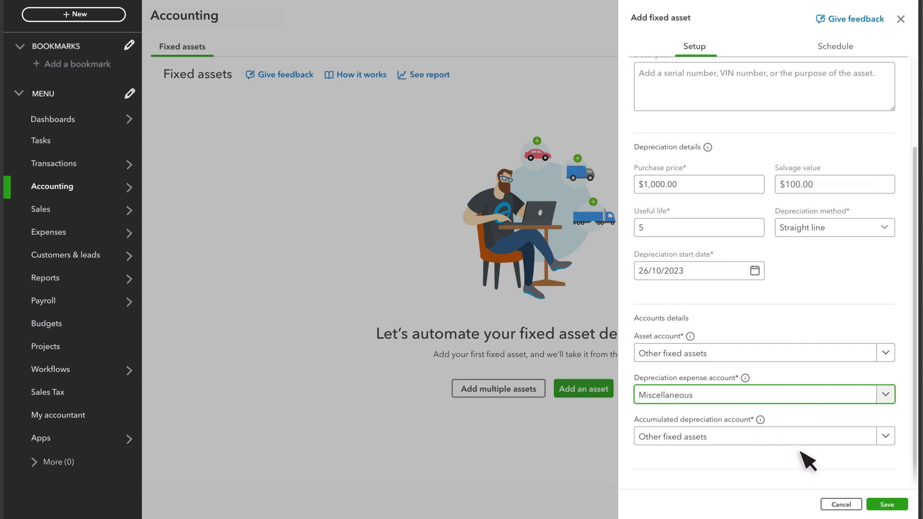
left_click(884, 503)
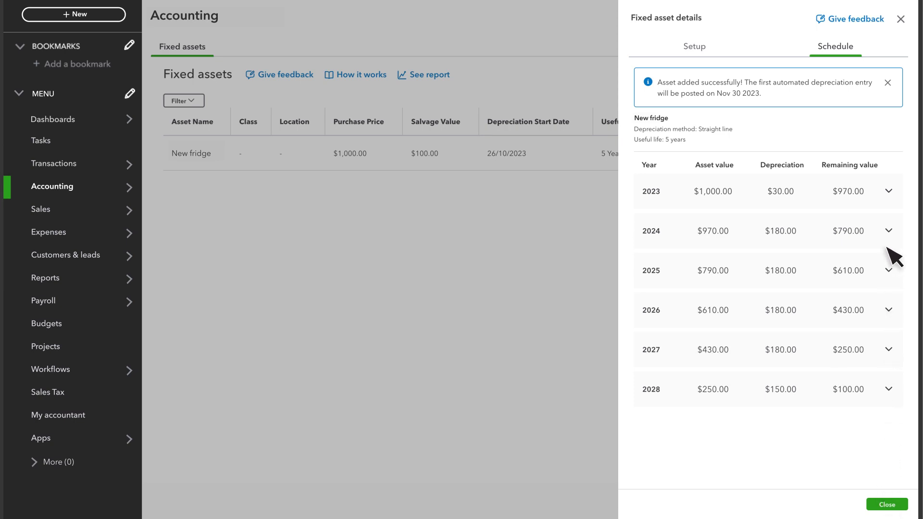
Review the fridge's 2023 depreciation entries and setup details, and check the actions available for it in the asset list.
left_click(888, 191)
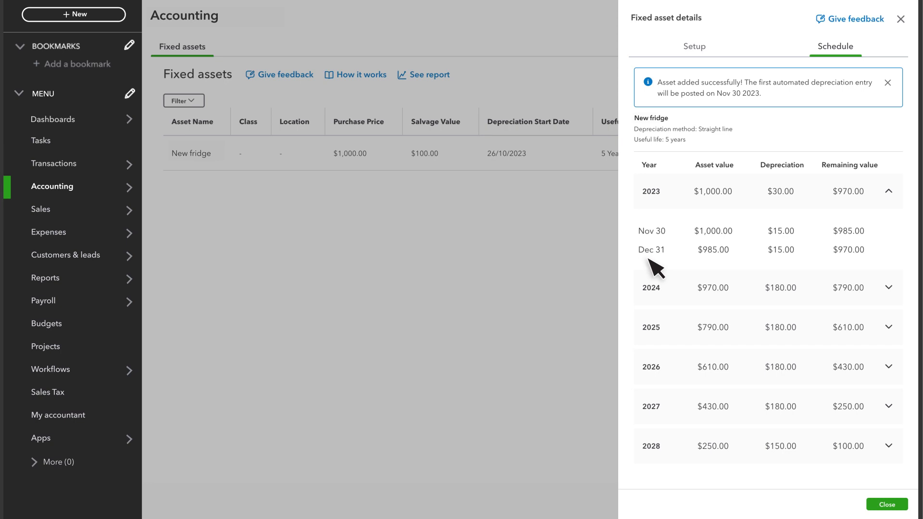
left_click(694, 47)
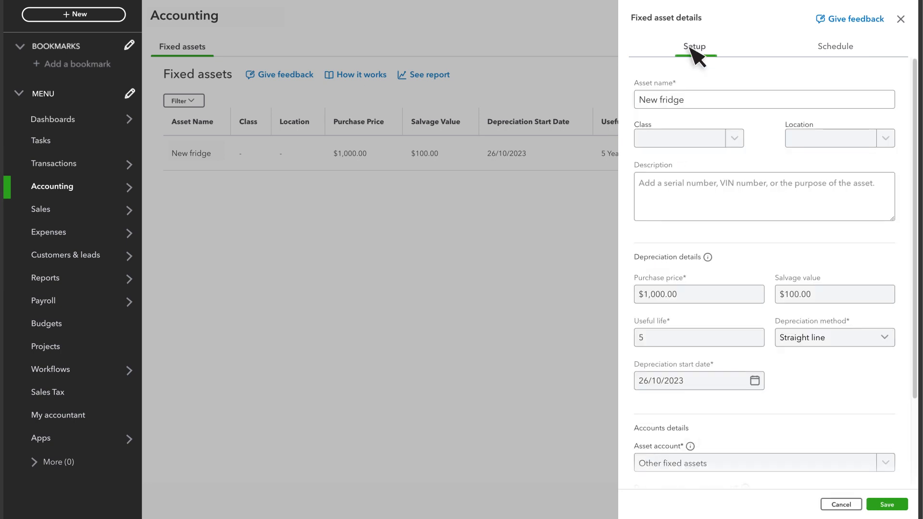
left_click(900, 19)
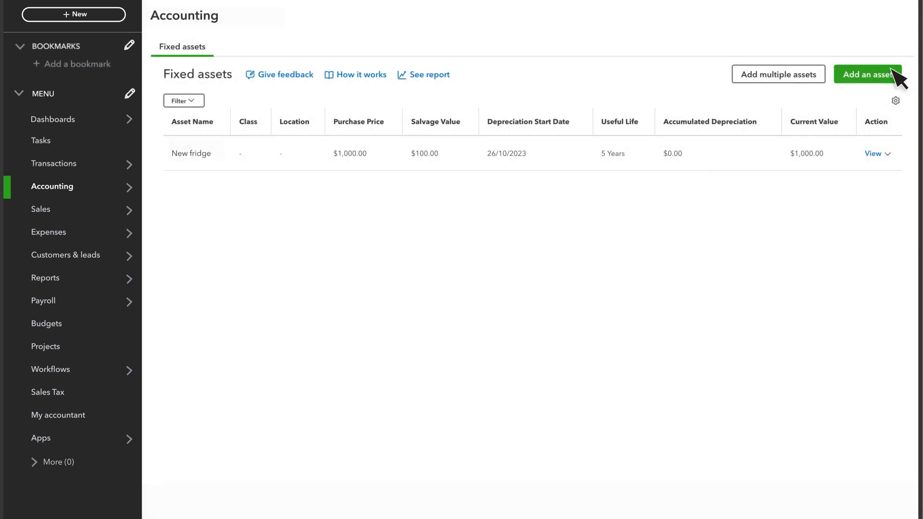
left_click(887, 154)
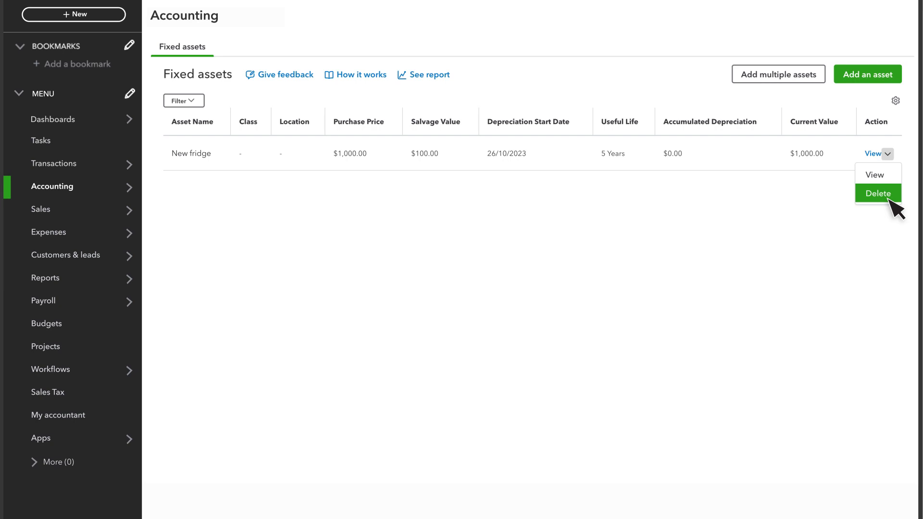
Start adding multiple assets and reorder the table columns so Salvage value comes before Purchase price.
left_click(775, 74)
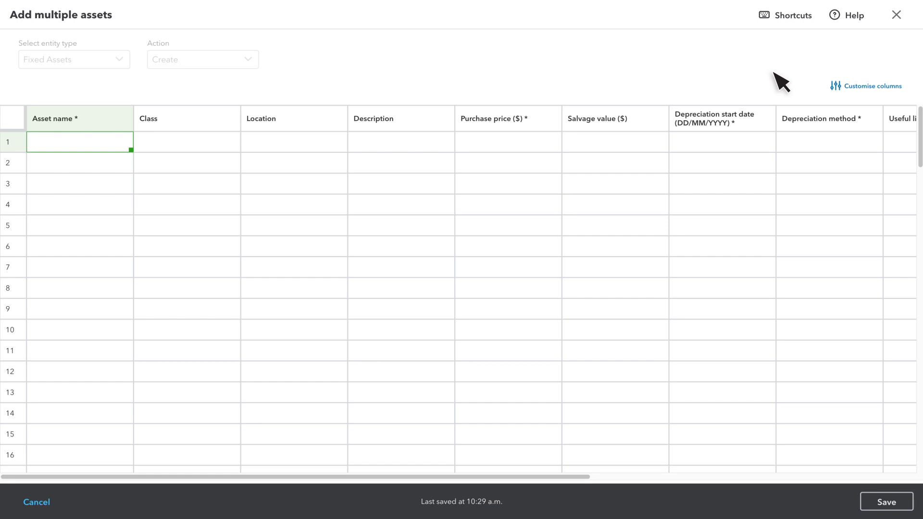
left_click(861, 86)
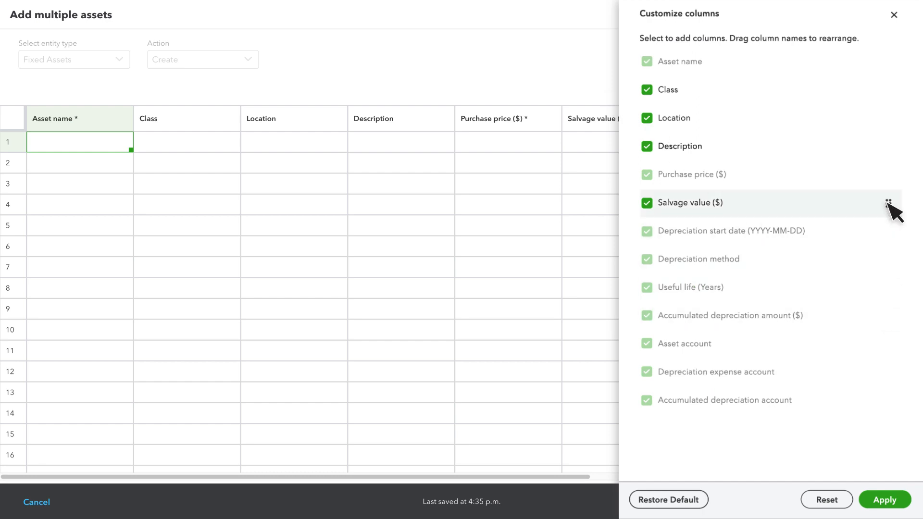
left_click_drag(888, 203, 892, 148)
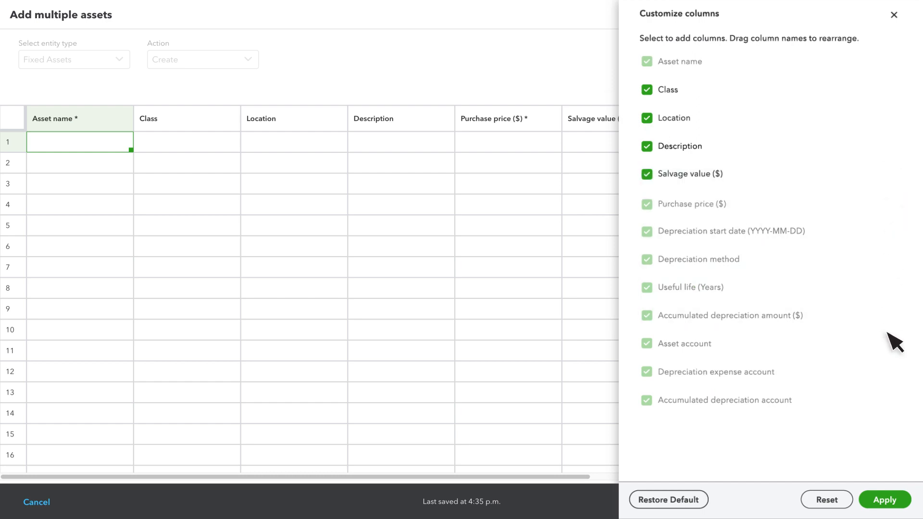
left_click(885, 500)
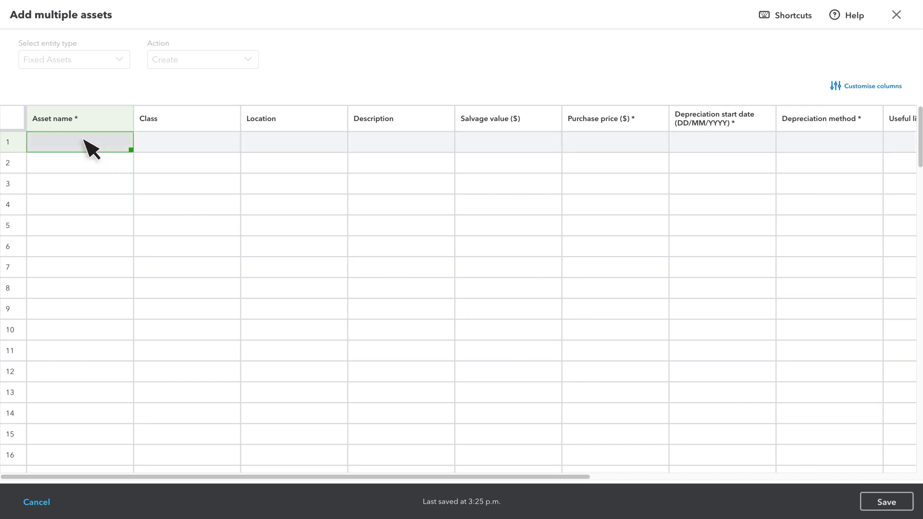
Paste the copied asset rows for Office furniture, Computers and Truck from row 1 of the table and save them.
key("ctrl+v")
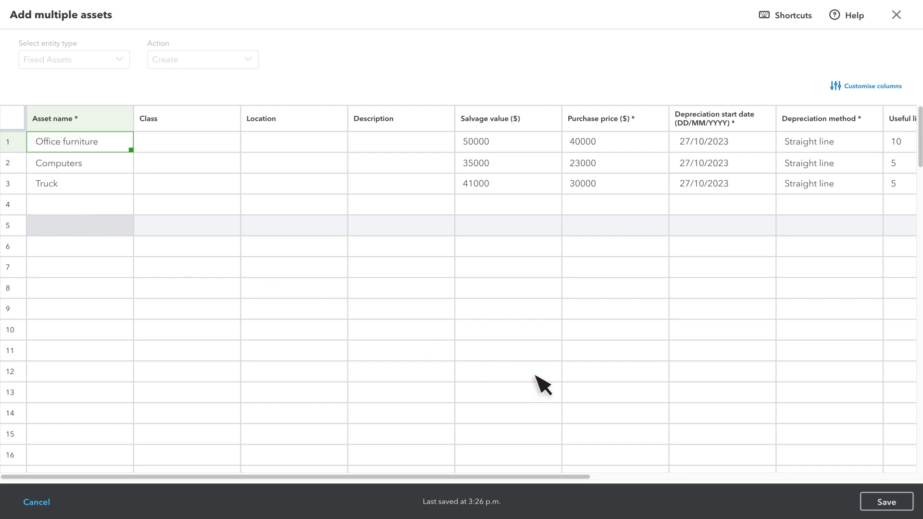
left_click(884, 502)
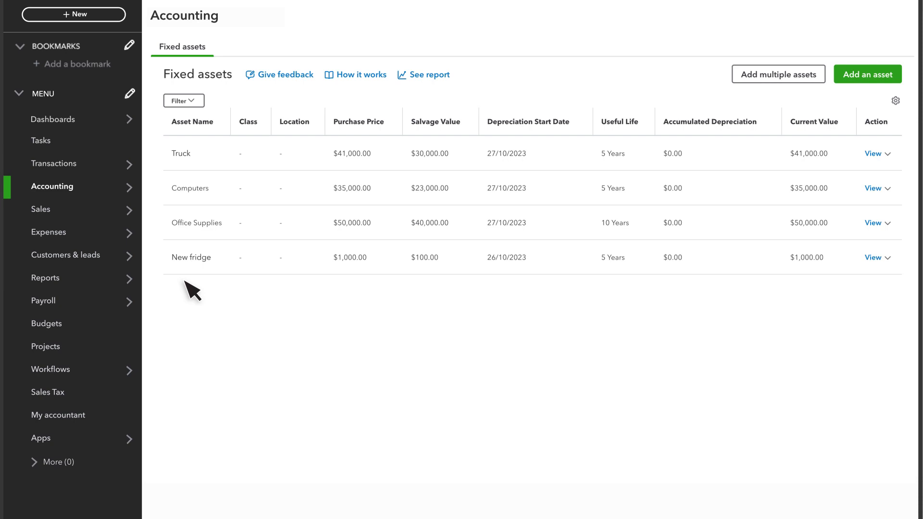
Search the chart of accounts for "New fridge".
mouse_move(62, 174)
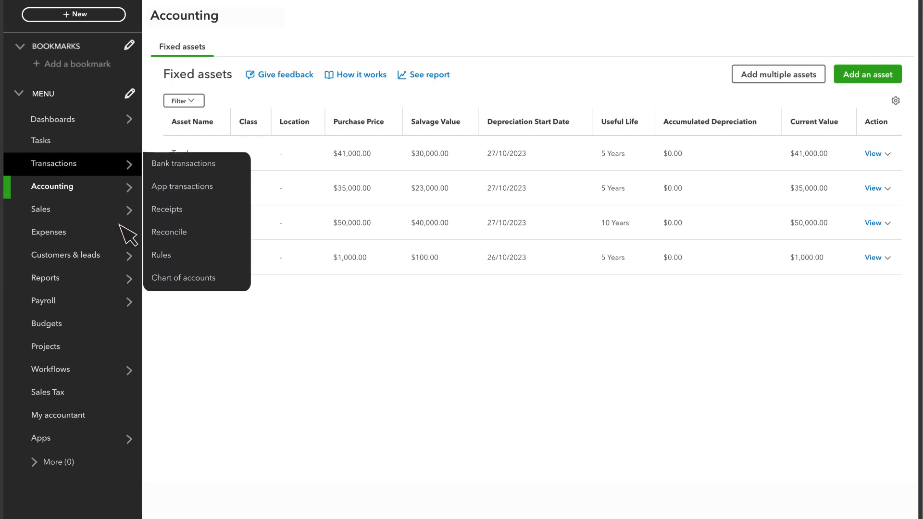
left_click(185, 280)
left_click(282, 129)
type("New frid")
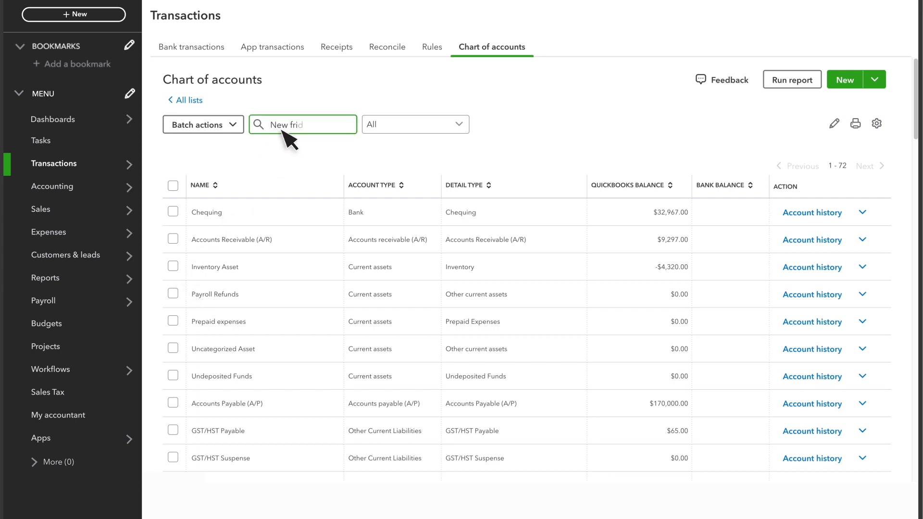
type("ge")
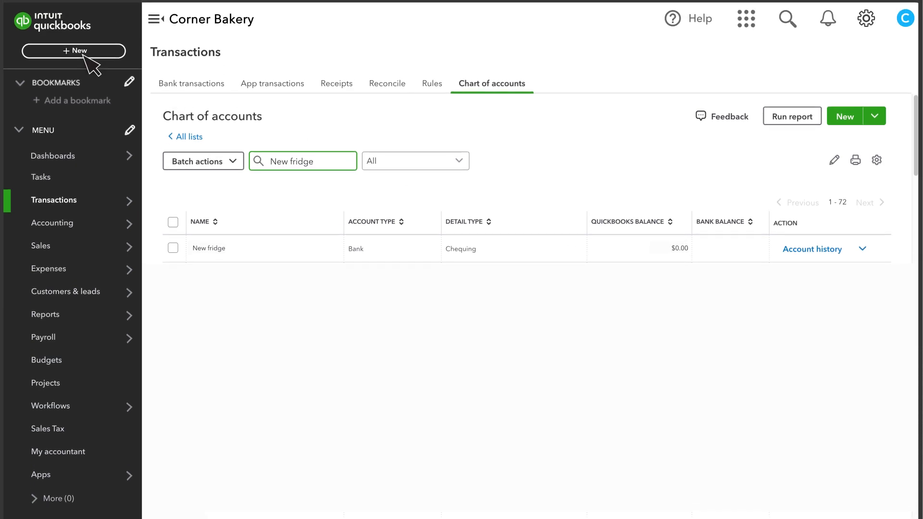
Open the bank transactions for review.
left_click(200, 94)
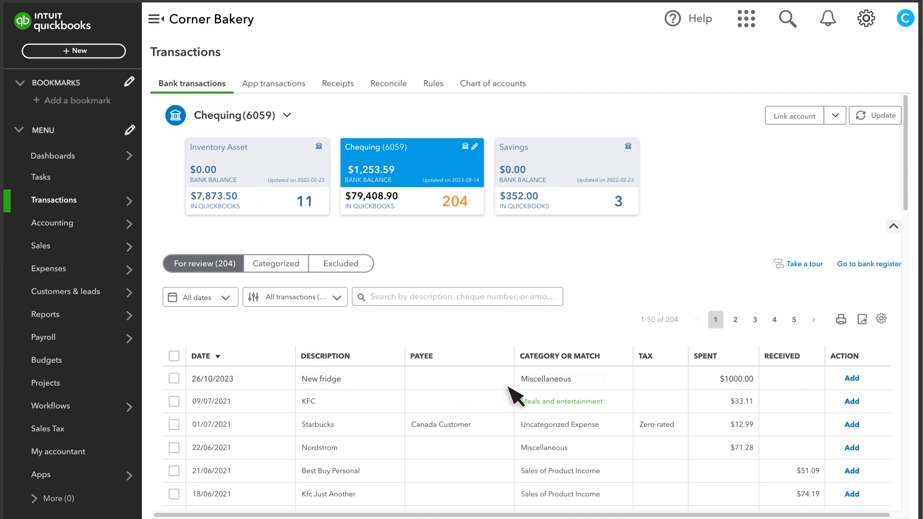